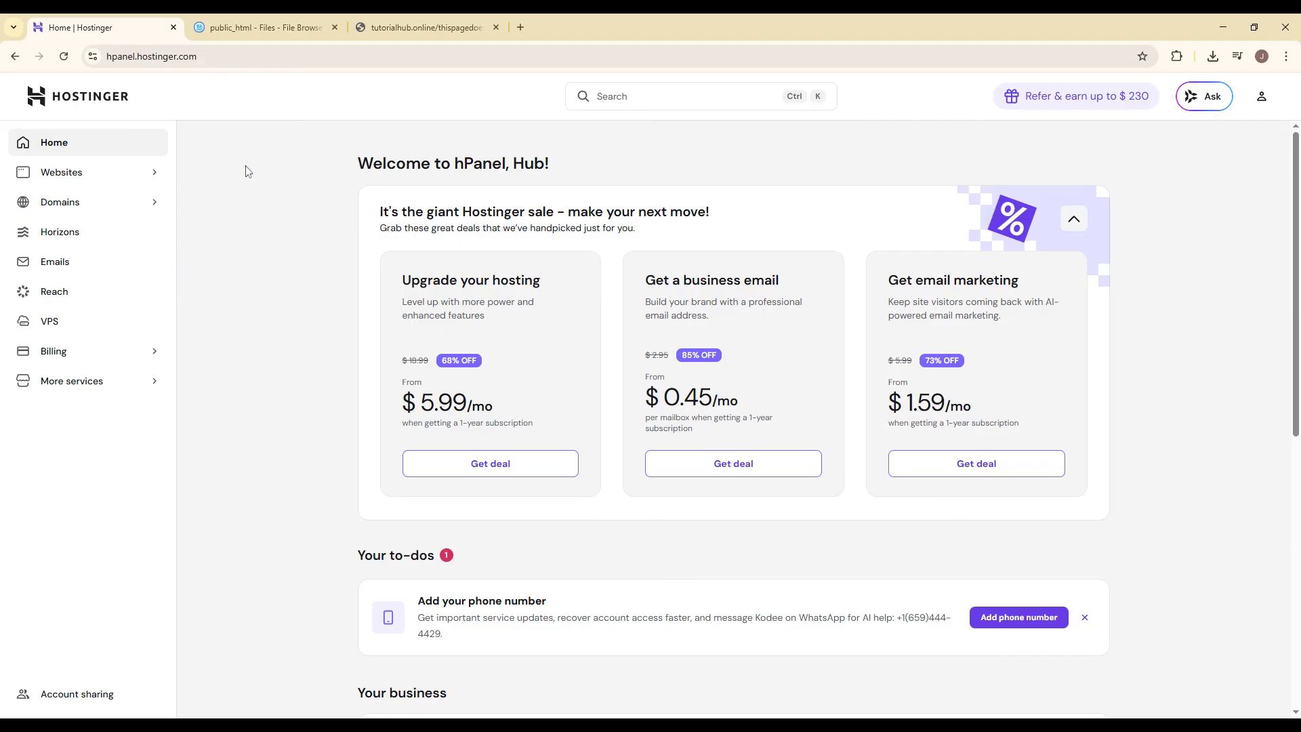
# - Open 404.html and 403.html from the Downloads folder in the browser and review their error text
pyautogui.click(298, 729)
pyautogui.doubleClick(348, 224)
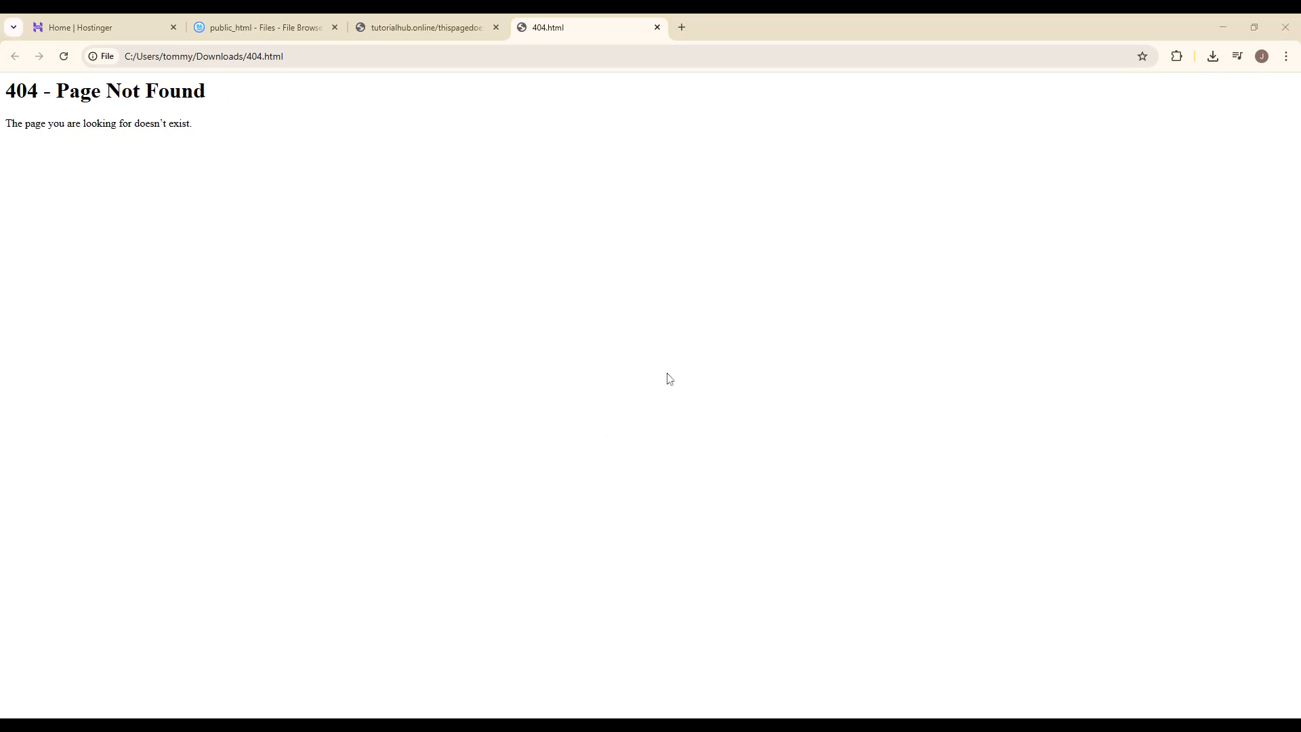
pyautogui.doubleClick(810, 210)
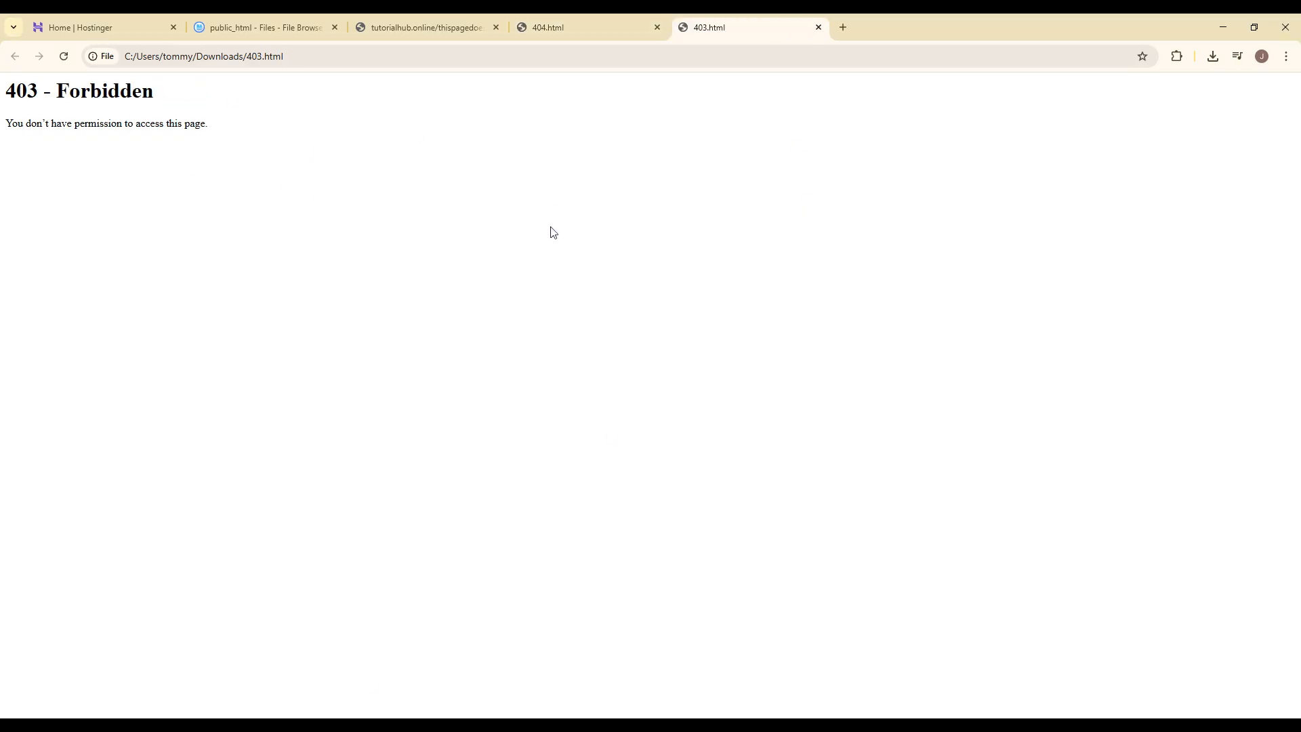
pyautogui.moveTo(247, 140); pyautogui.dragTo(3, 71)
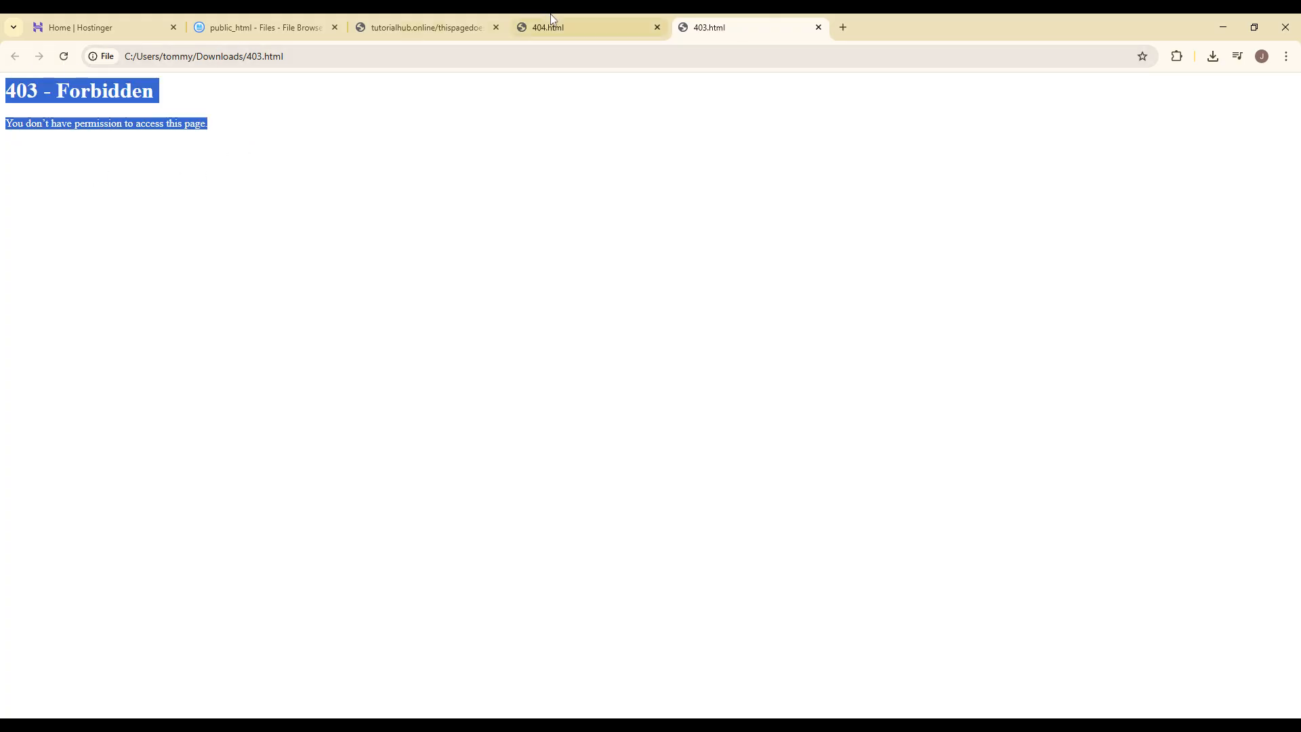
pyautogui.click(549, 28)
pyautogui.hotkey('ctrl', 'a')
# - Close the local 404.html and 403.html previews and return to the Hostinger hPanel home page
pyautogui.click(657, 27)
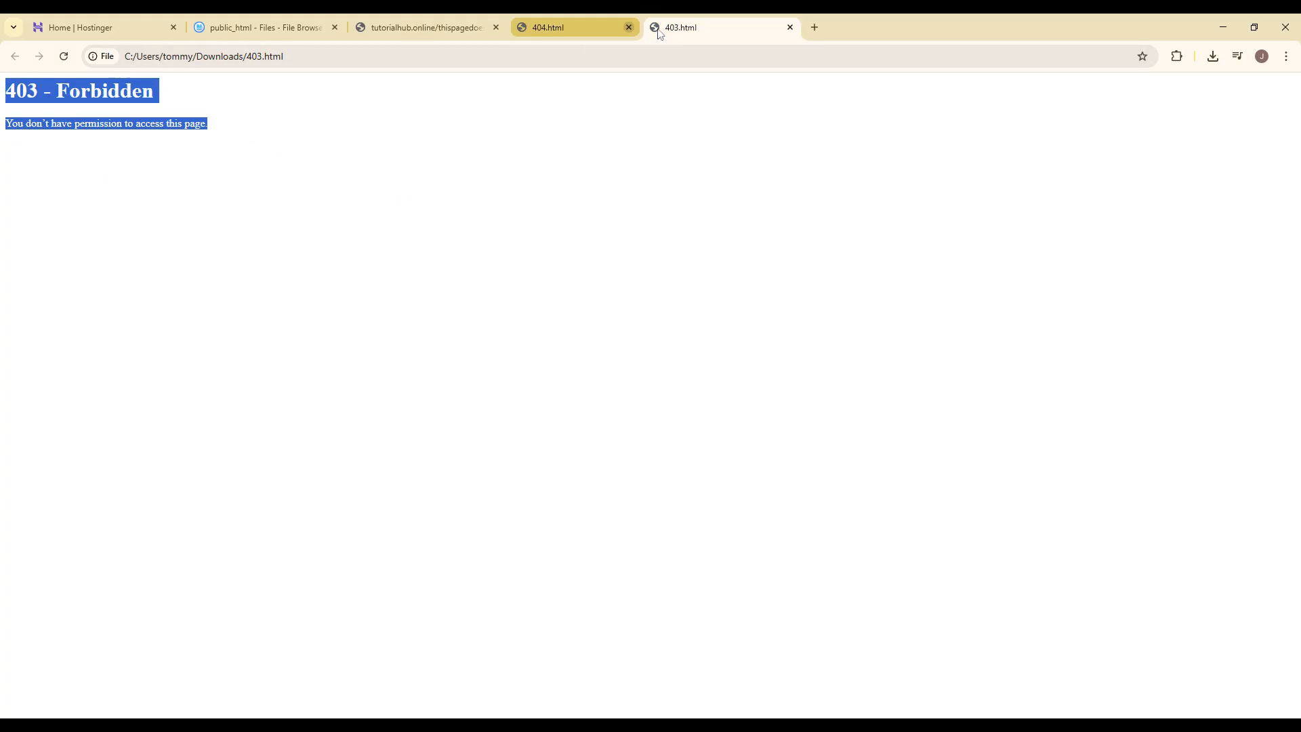
pyautogui.hotkey('ctrl', 't')
pyautogui.click(663, 28)
pyautogui.click(657, 27)
pyautogui.click(657, 27)
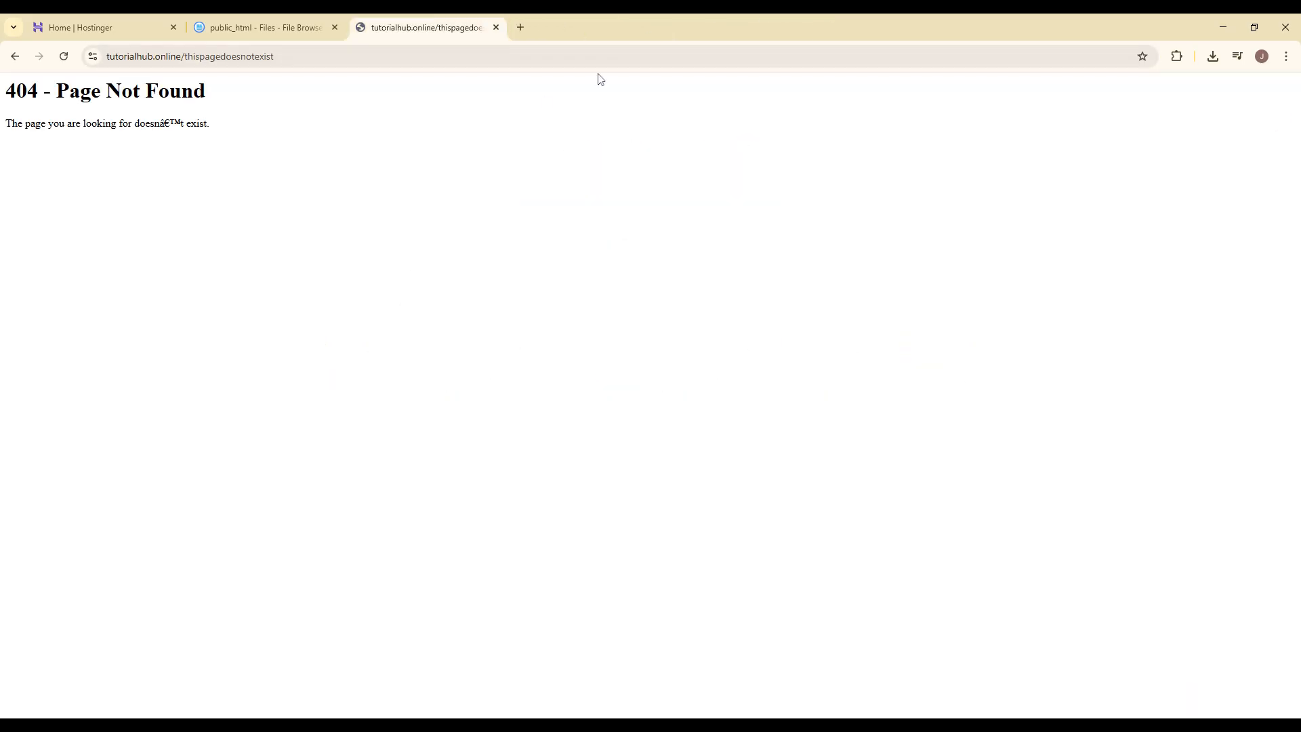
pyautogui.click(108, 26)
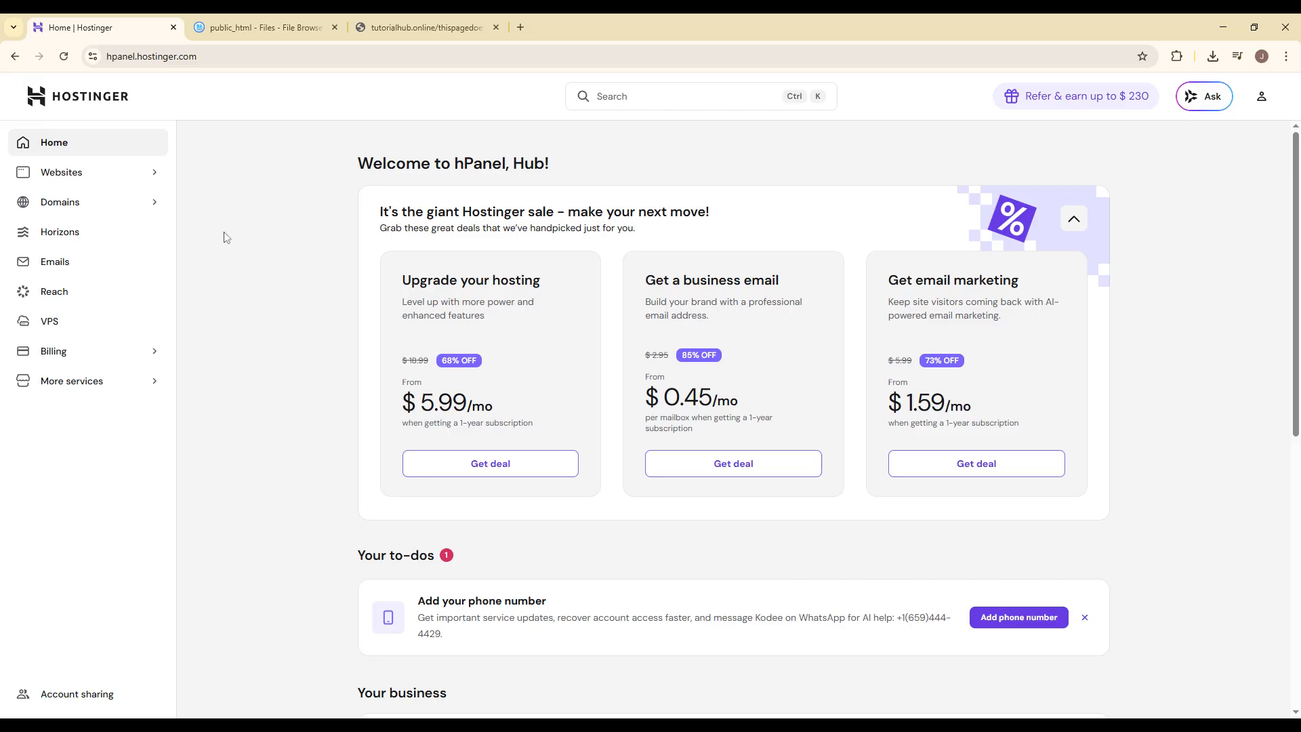
# - Open the Websites list in hPanel, and switch to the file browser showing the public_html folder
pyautogui.click(163, 199)
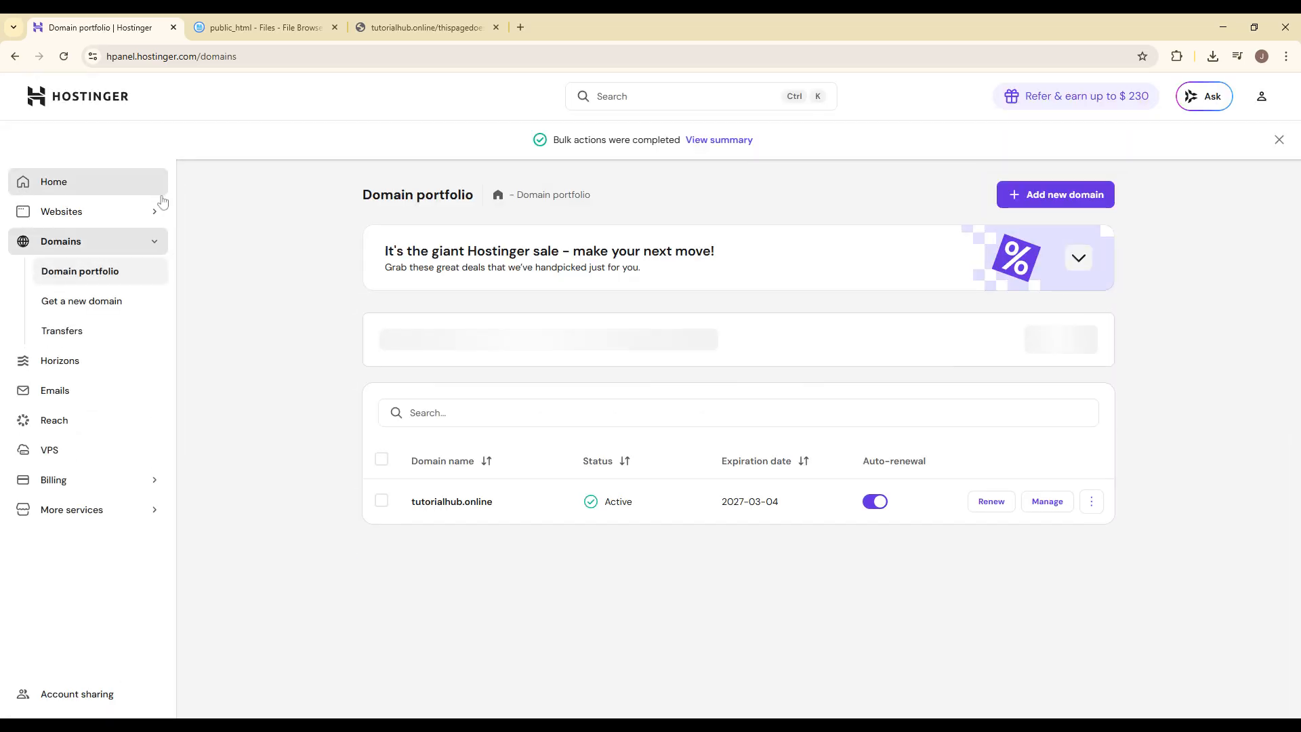
pyautogui.click(156, 207)
pyautogui.click(218, 20)
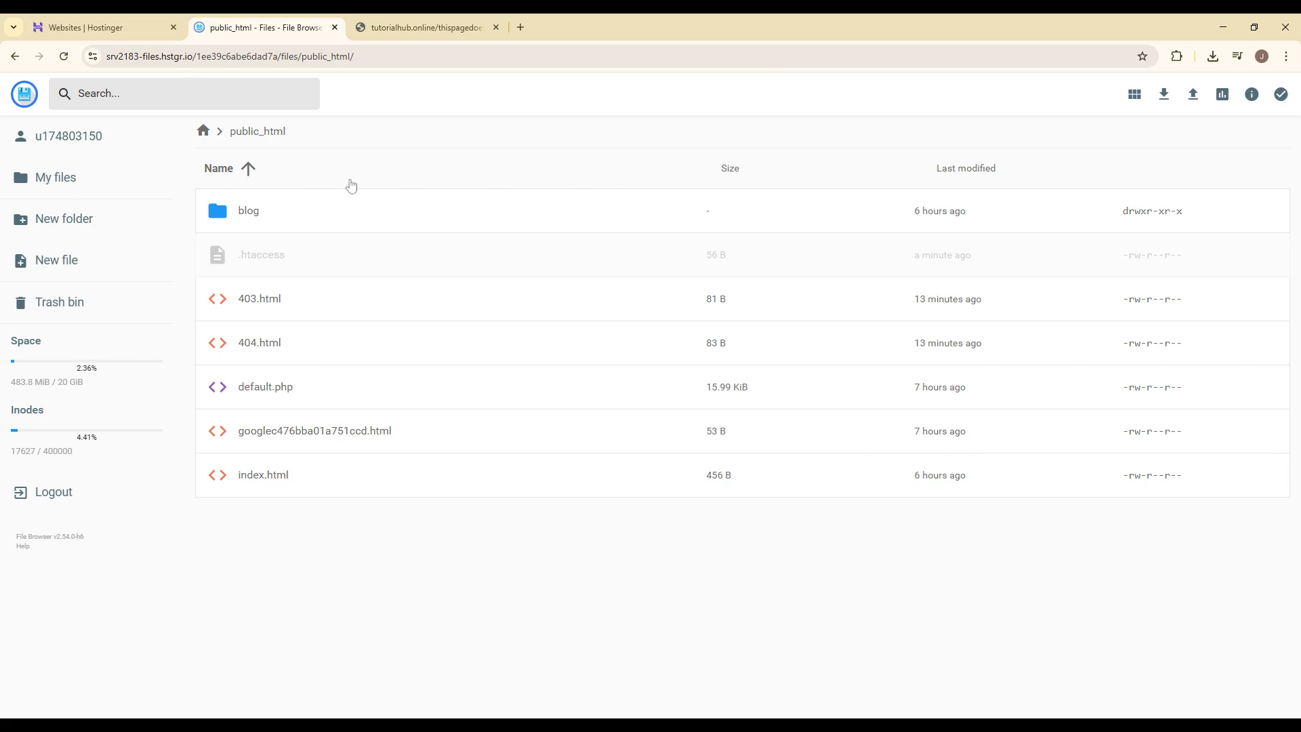
# - Go to the root folder, reopen public_html and sort its files by name in descending order
pyautogui.click(203, 131)
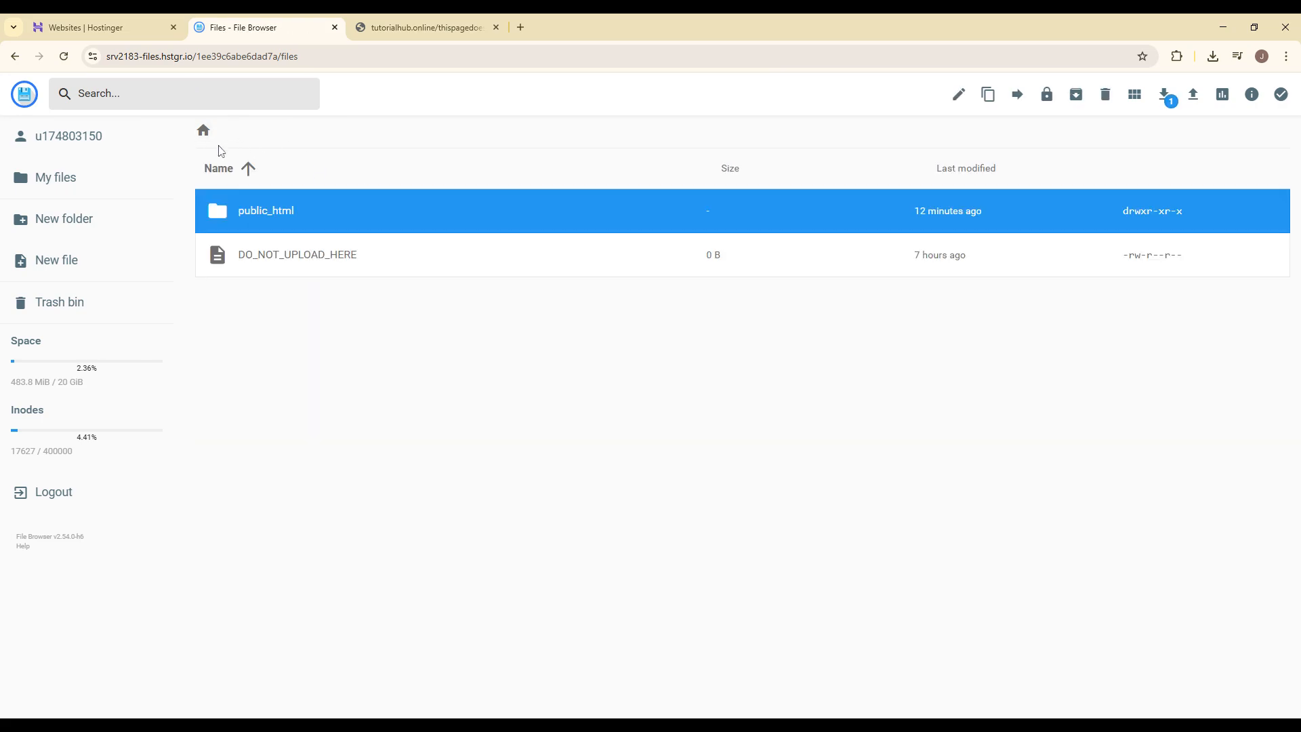
pyautogui.doubleClick(278, 217)
pyautogui.moveTo(319, 133); pyautogui.dragTo(230, 131)
pyautogui.click(234, 167)
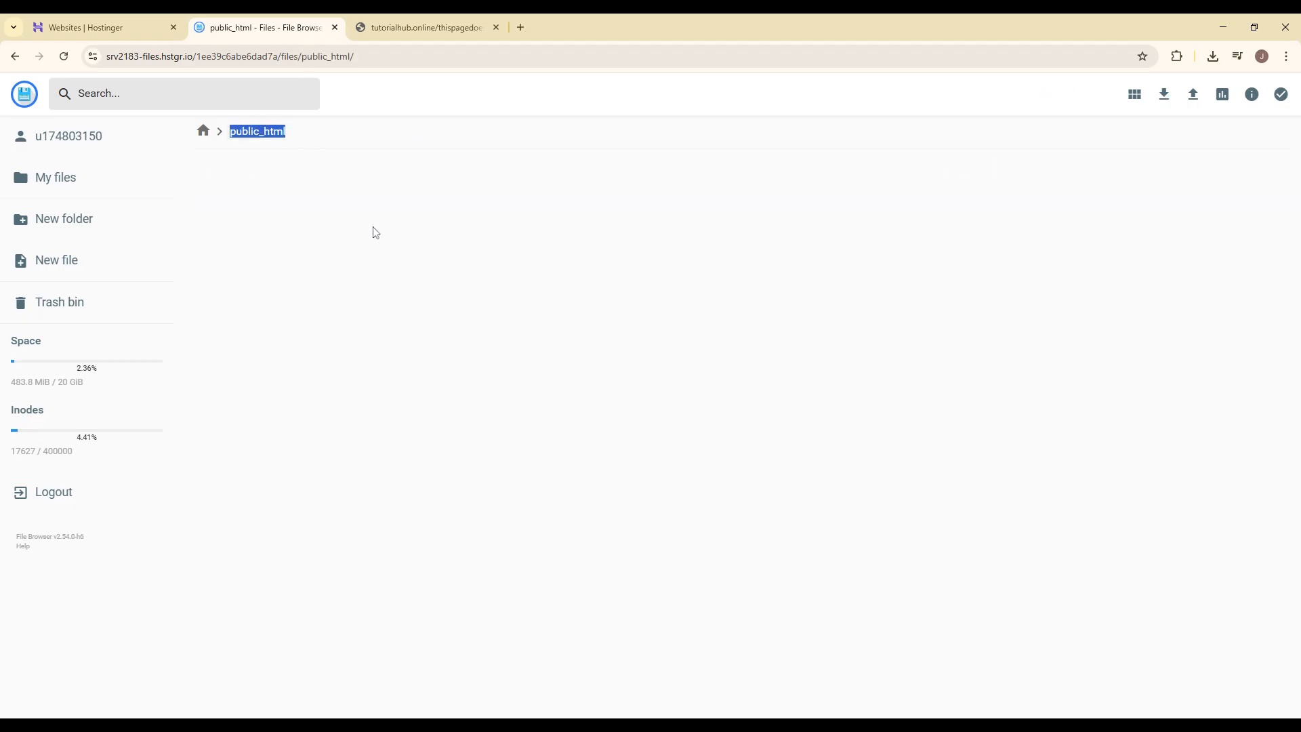
pyautogui.click(268, 147)
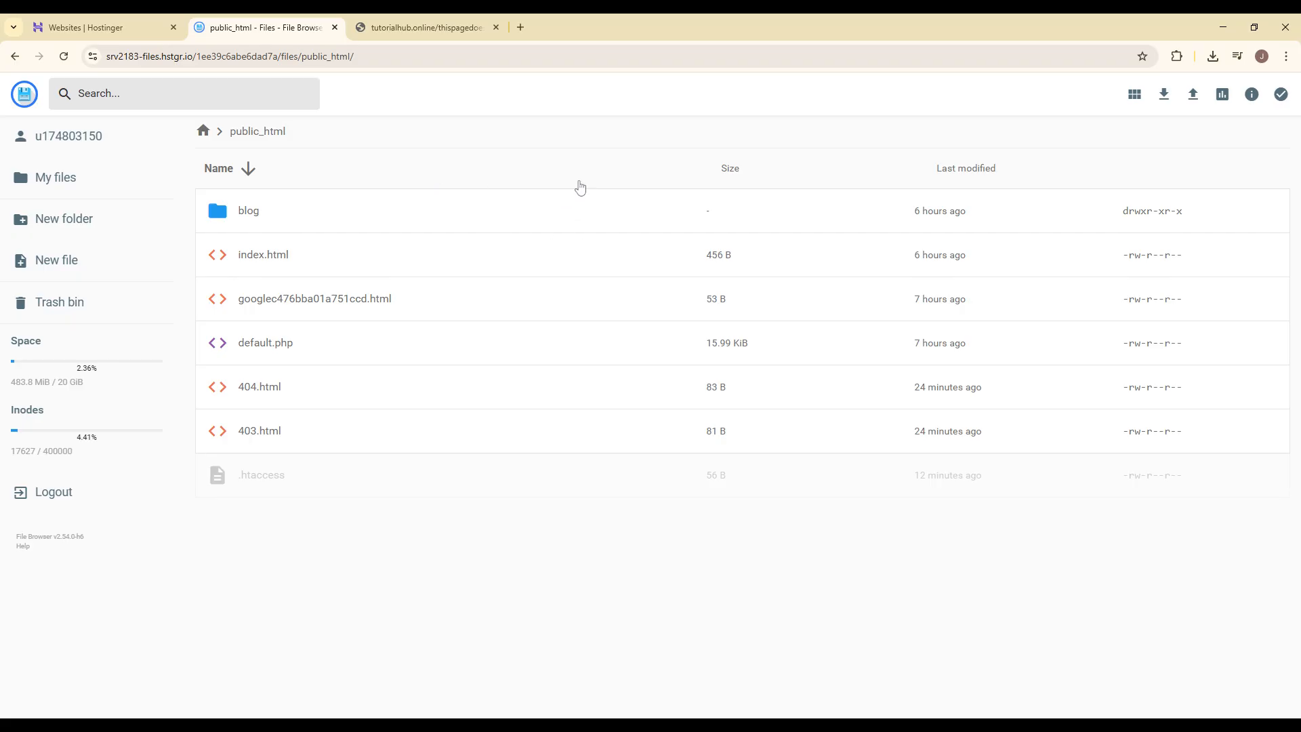
# - Check for the 404.html and 403.html files in public_html and clear the selection
pyautogui.click(277, 394)
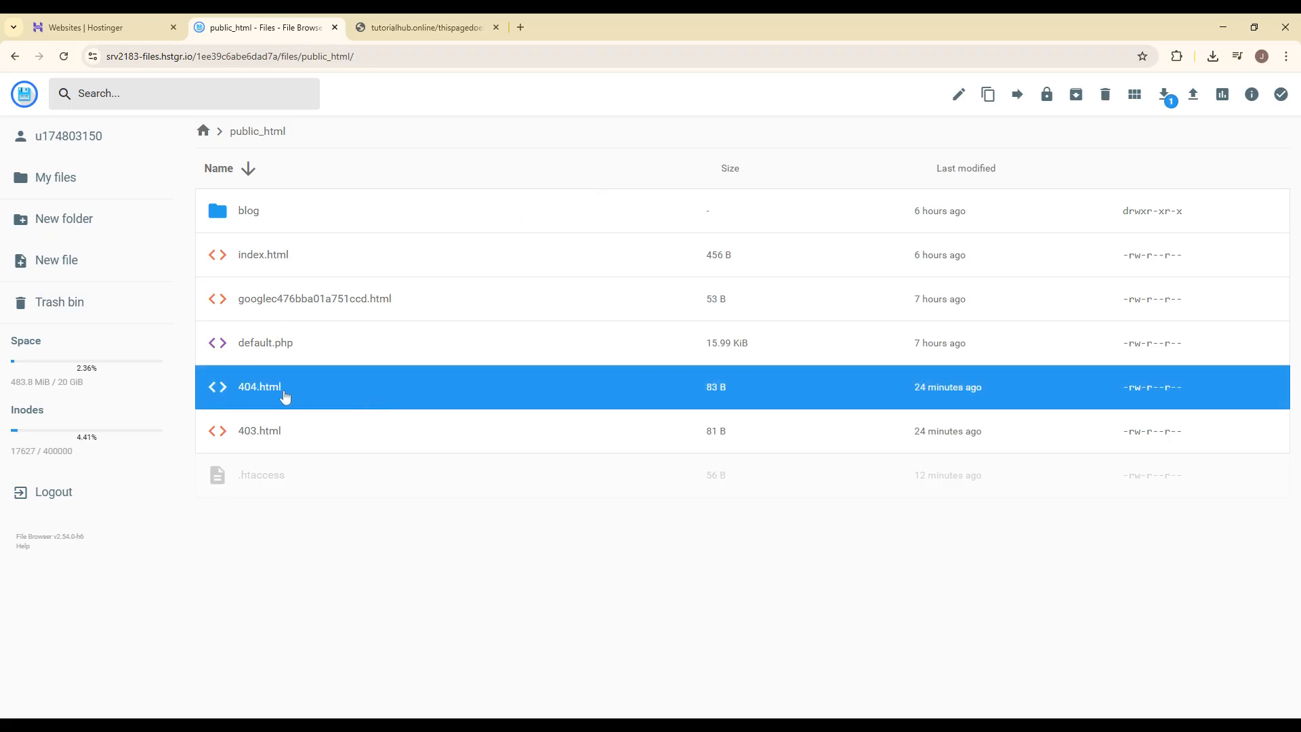
pyautogui.click(281, 431)
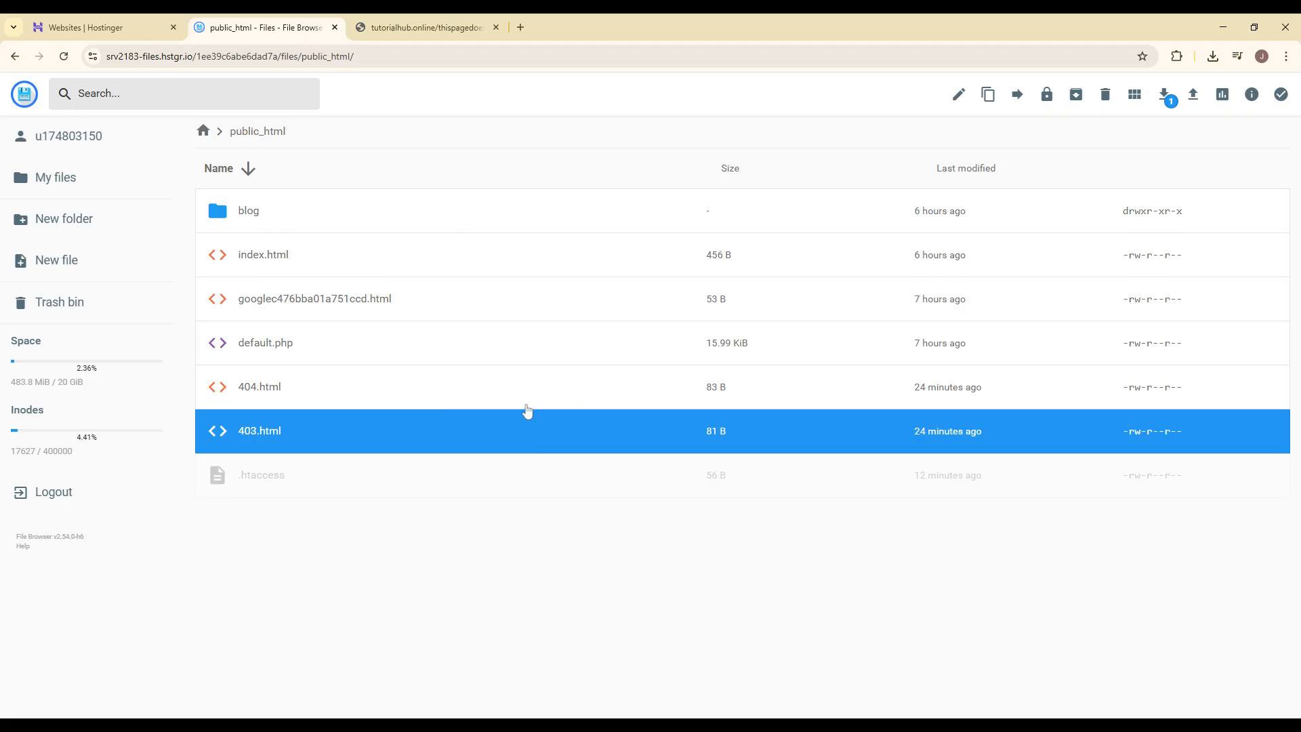
pyautogui.click(380, 526)
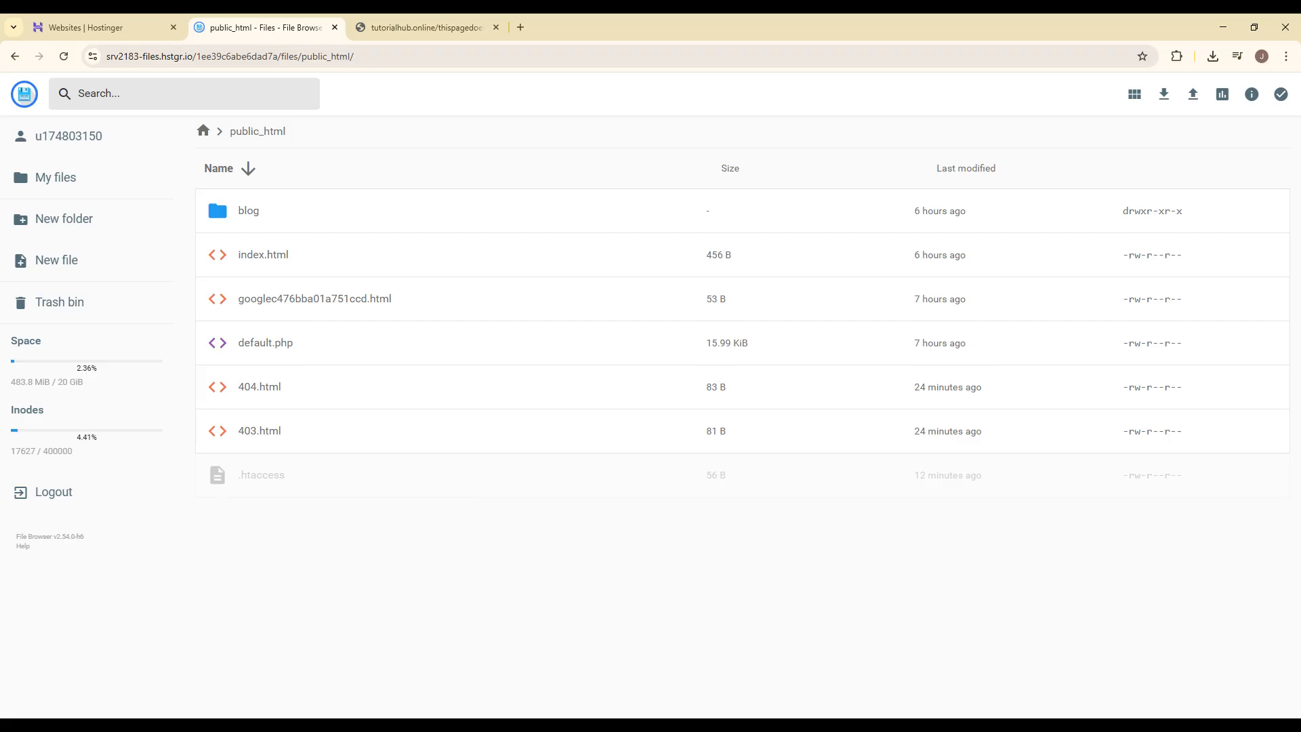
# - Open .htaccess, review the lines "ErrorDocument 404 /404.html" and "ErrorDocument 403 /403.html", and save the file
pyautogui.doubleClick(326, 489)
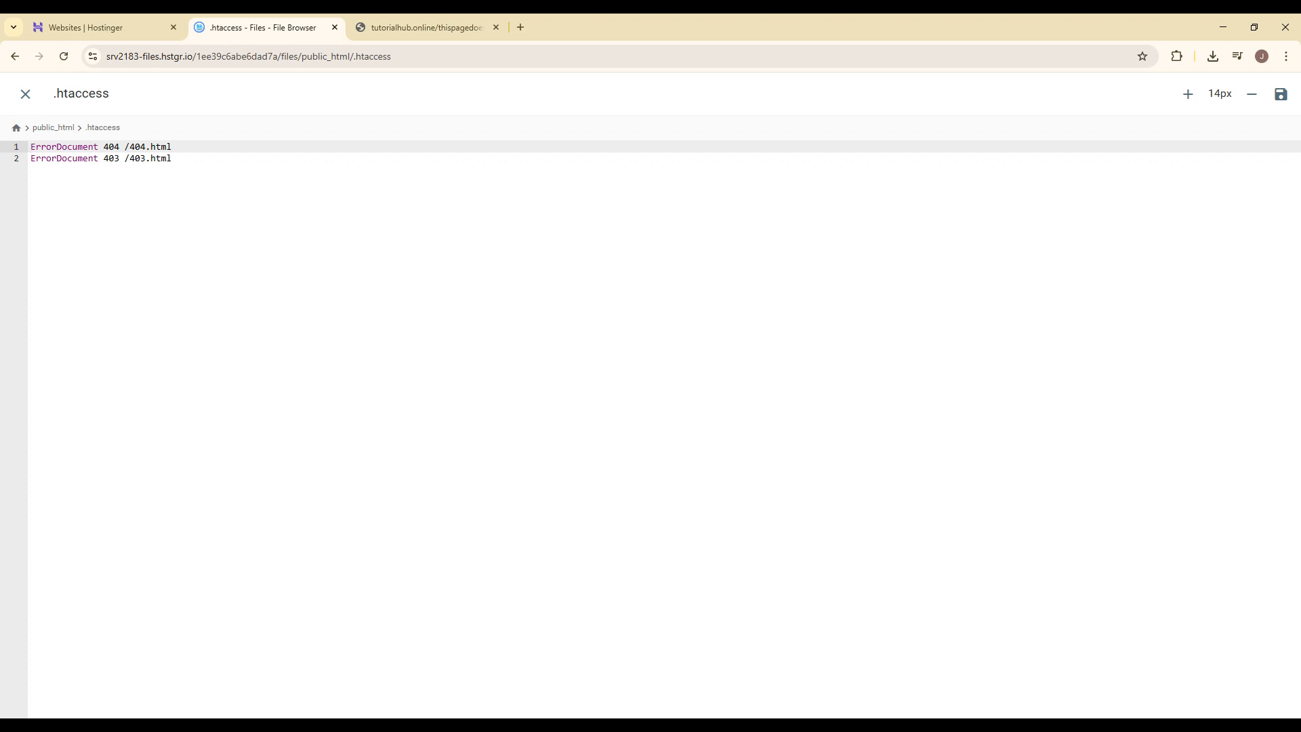
pyautogui.moveTo(117, 93); pyautogui.dragTo(53, 95)
pyautogui.moveTo(174, 148); pyautogui.dragTo(33, 140)
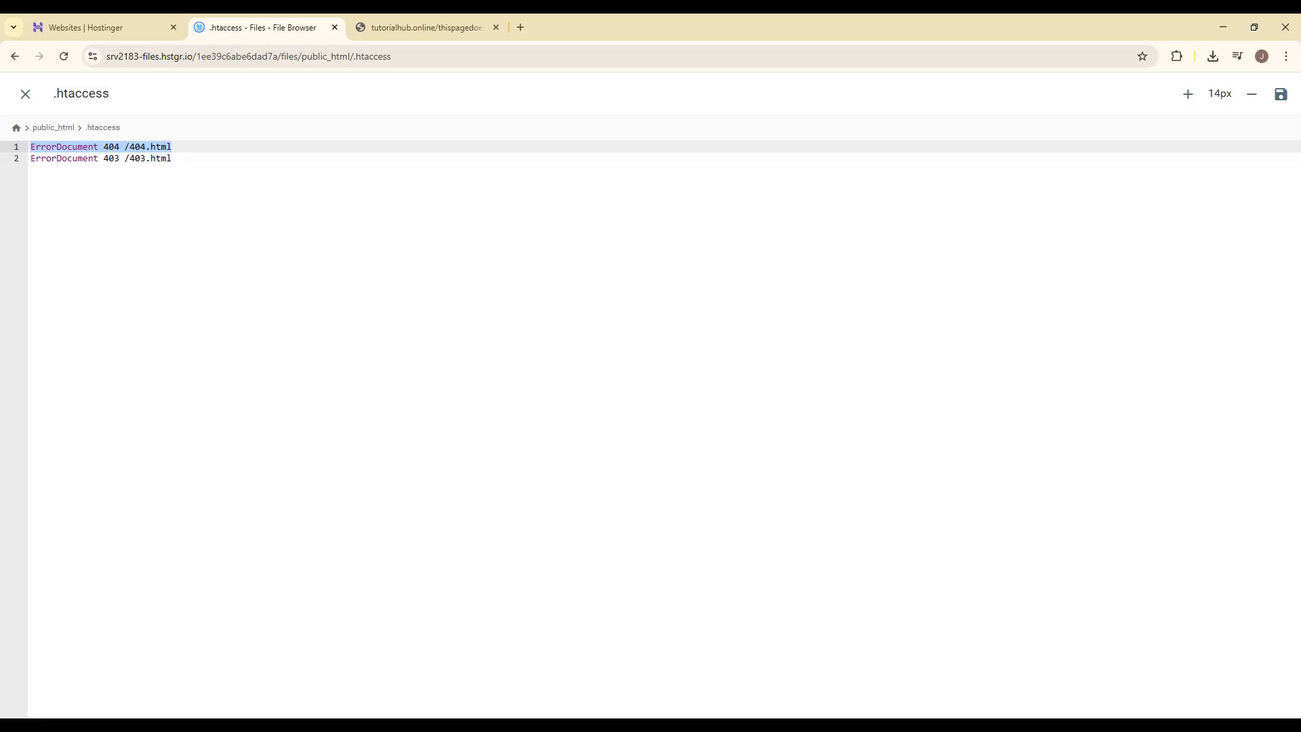
pyautogui.moveTo(172, 158); pyautogui.dragTo(31, 160)
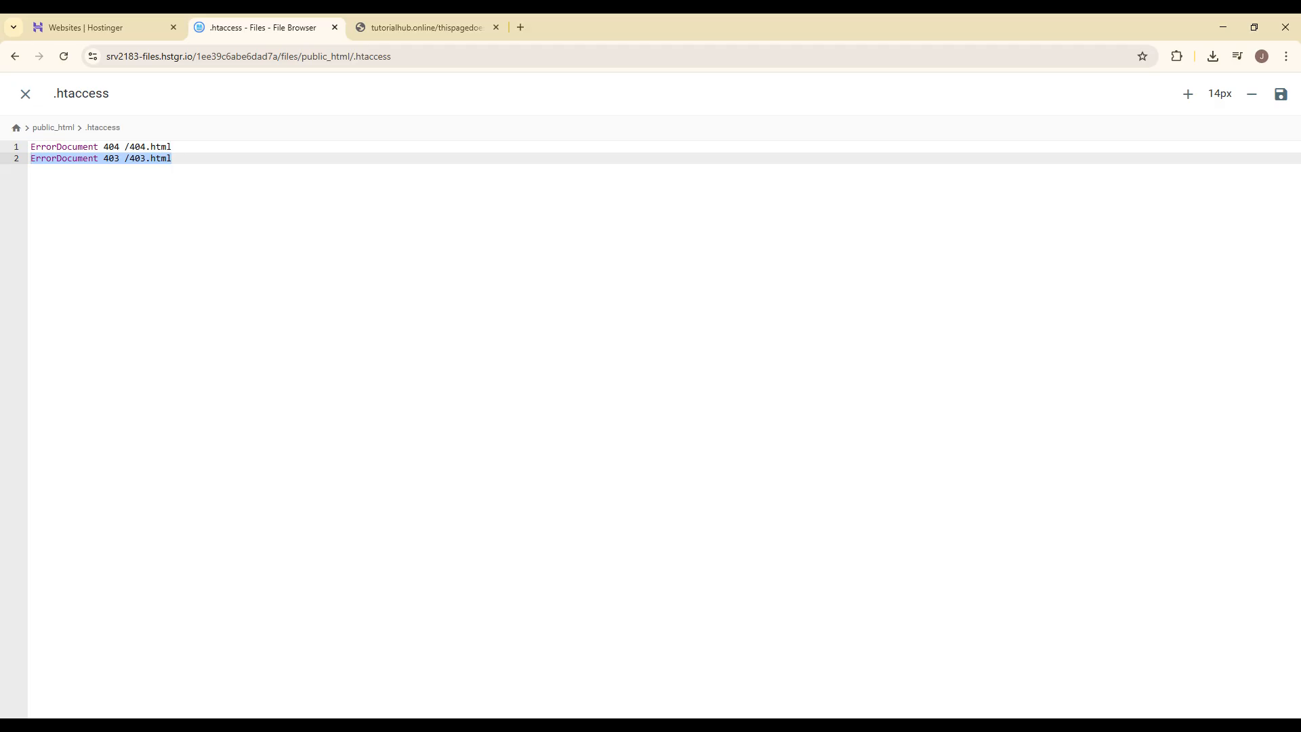
pyautogui.click(1281, 93)
# - Copy the address tutorialhub.online/thispagedoesnotexist from its open page into the address field of a new browser tab
pyautogui.click(522, 27)
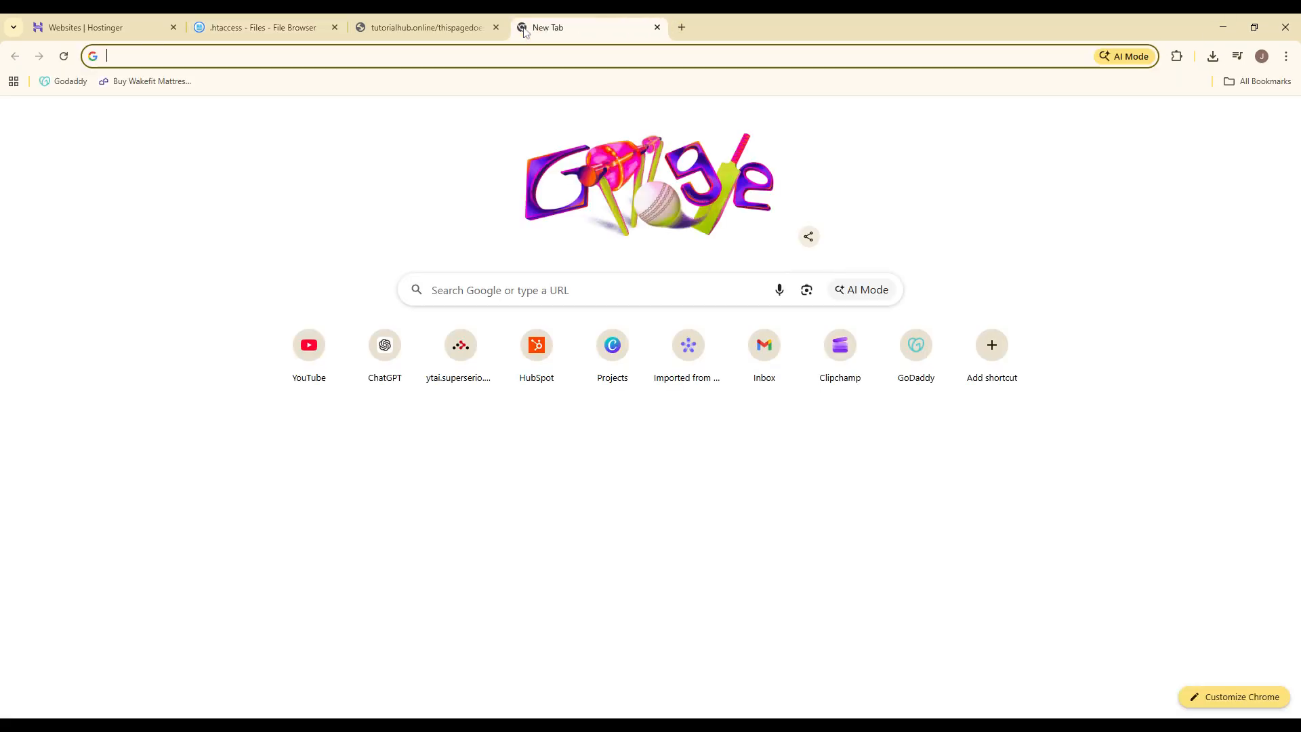
pyautogui.click(481, 21)
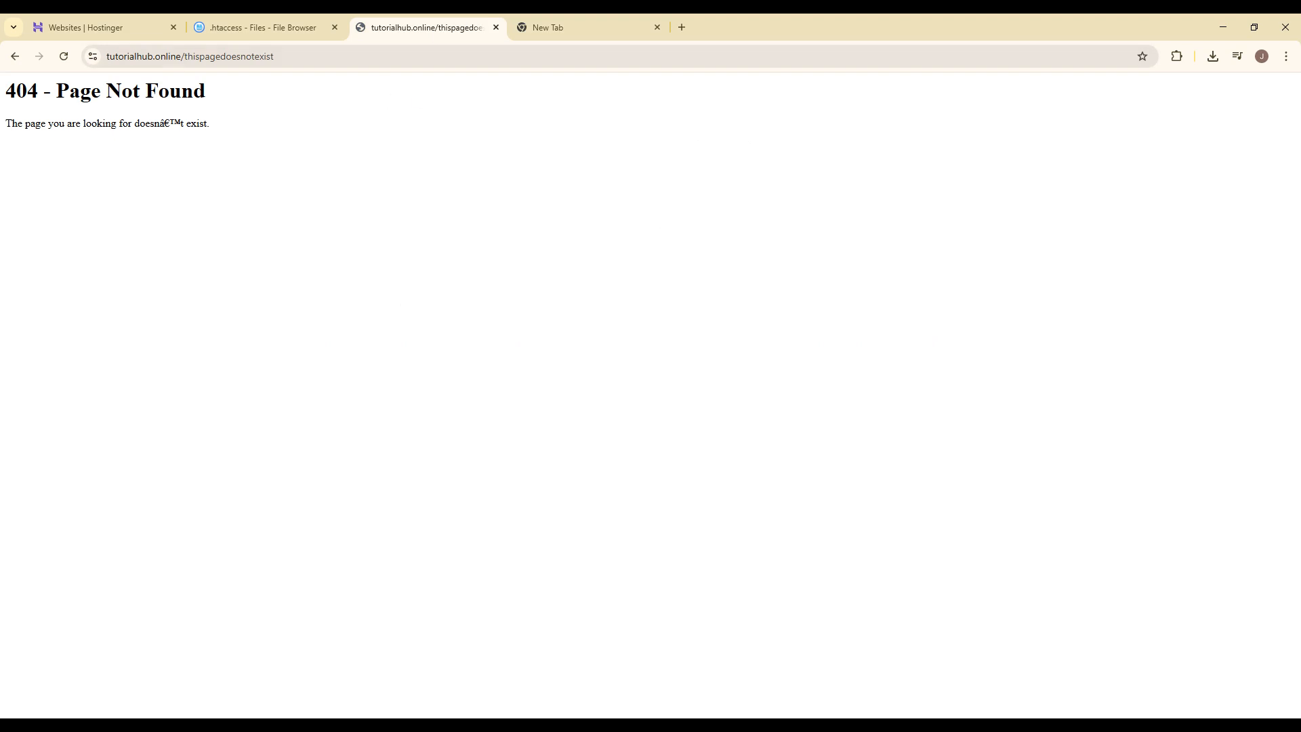
pyautogui.click(287, 59)
pyautogui.hotkey('ctrl', 'c')
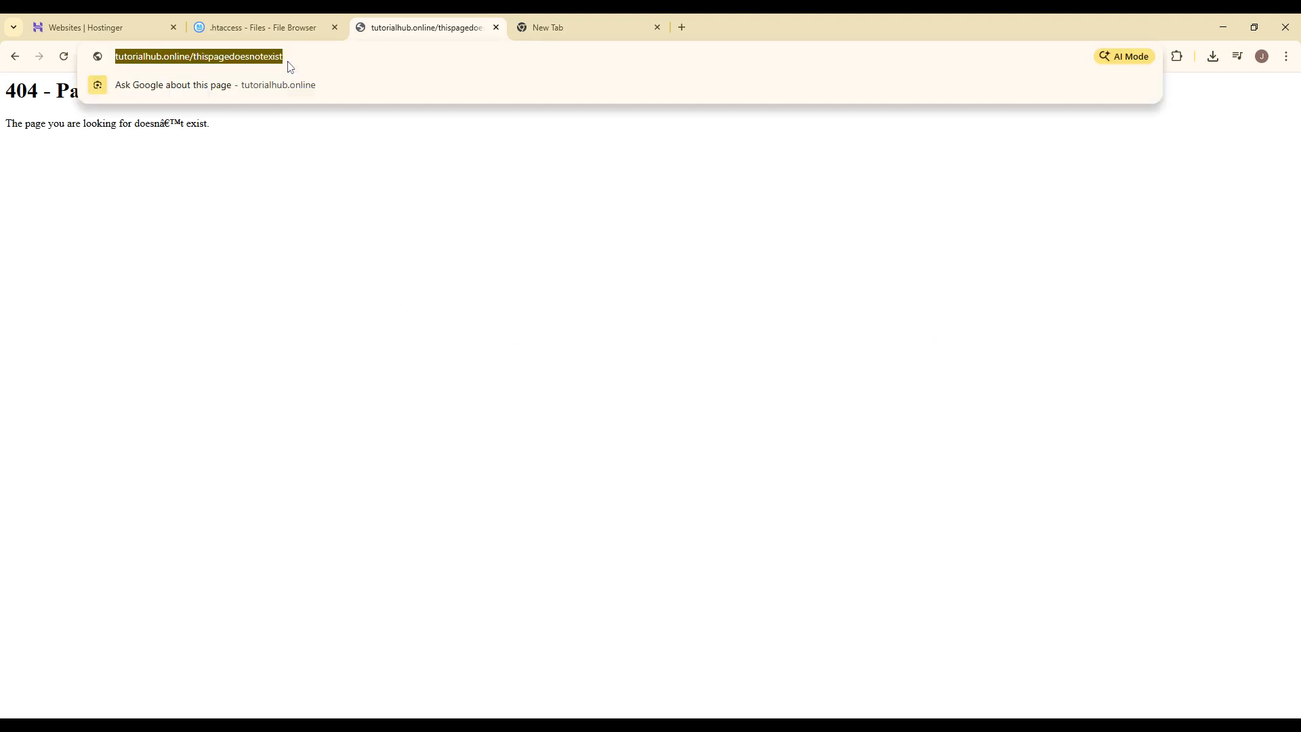
pyautogui.click(546, 25)
pyautogui.write('Done')
pyautogui.press('BackSpace')
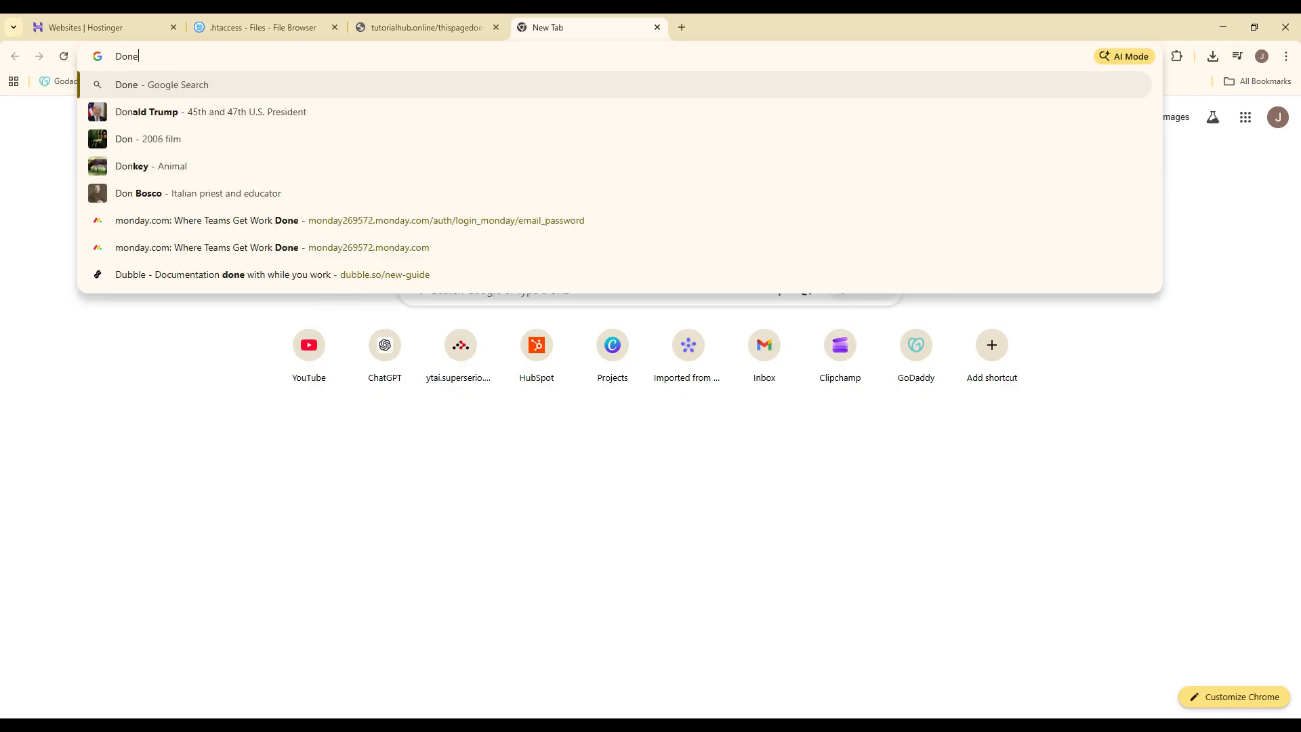
pyautogui.click(434, 26)
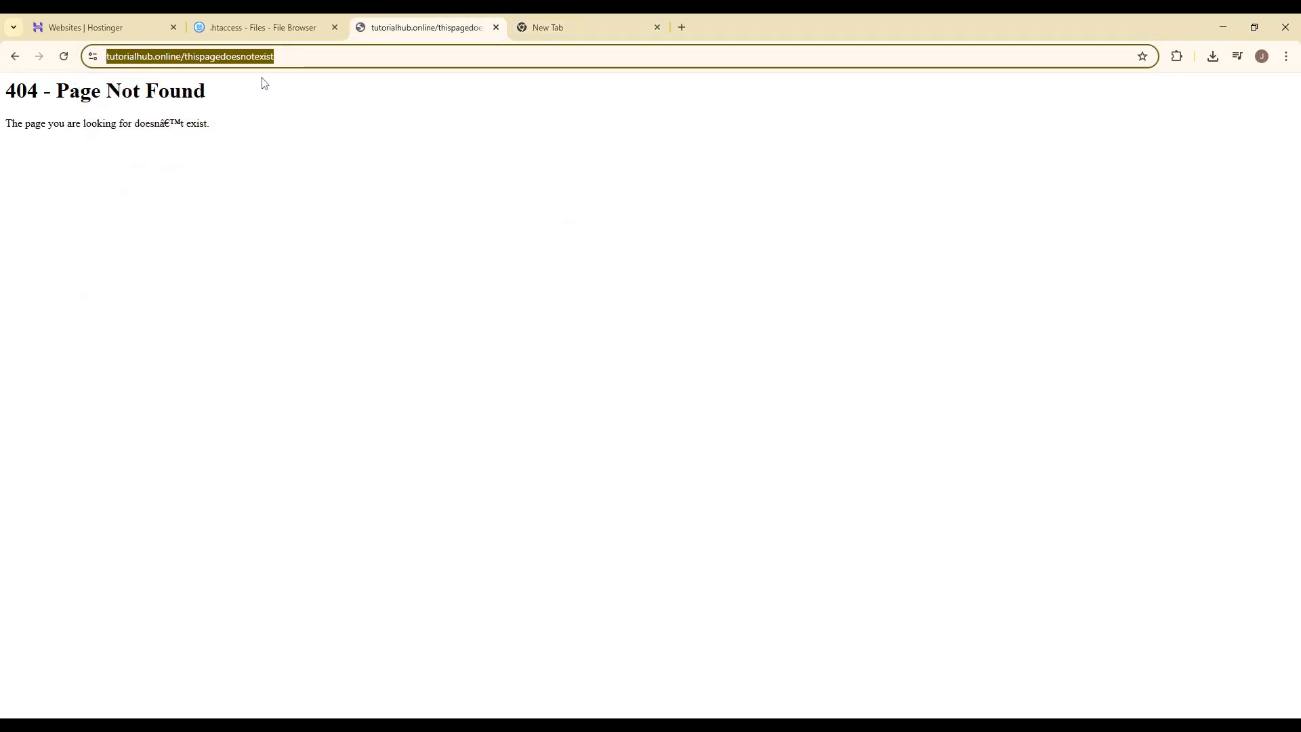
pyautogui.click(583, 20)
pyautogui.hotkey('ctrl', 'a')
pyautogui.hotkey('ctrl', 'v')
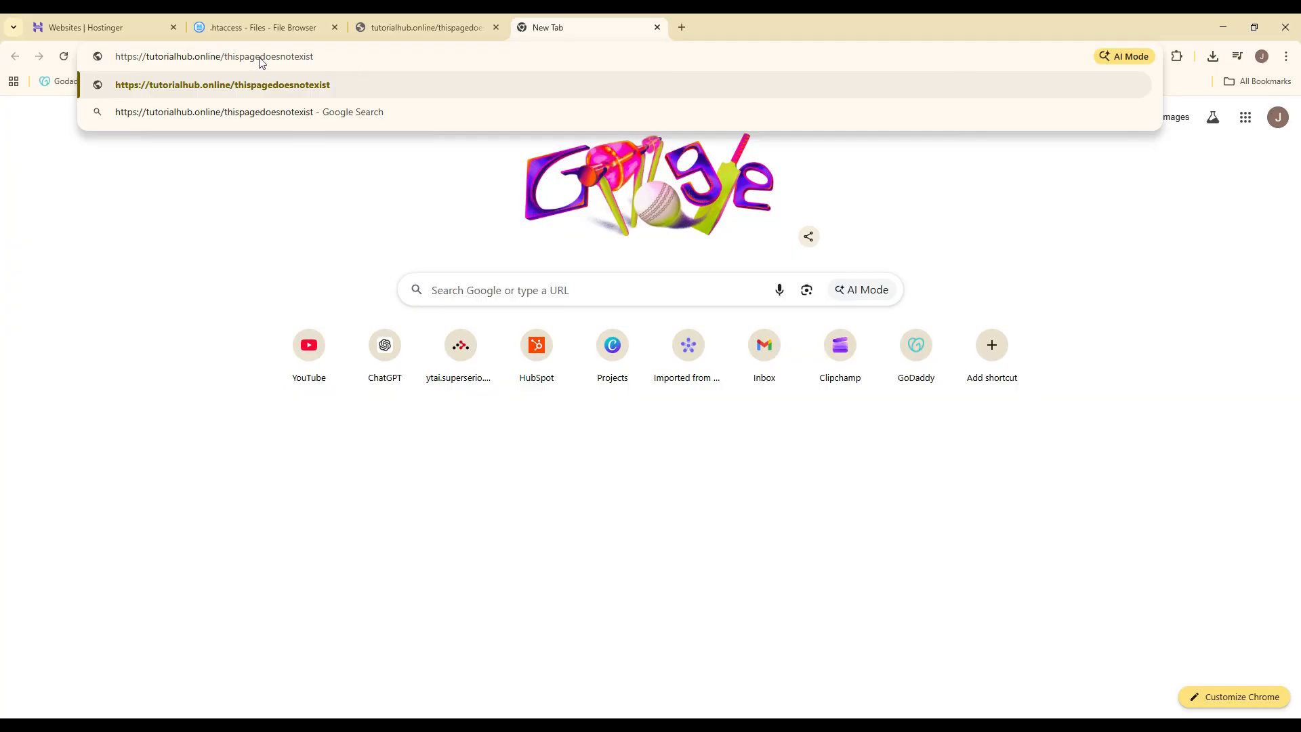
# - Replace the address path with xyz and load tutorialhub.online/xyz to test the custom 404 page
pyautogui.moveTo(313, 57); pyautogui.dragTo(309, 149)
pyautogui.write('xyz')
pyautogui.press('Return')
pyautogui.click(331, 145)
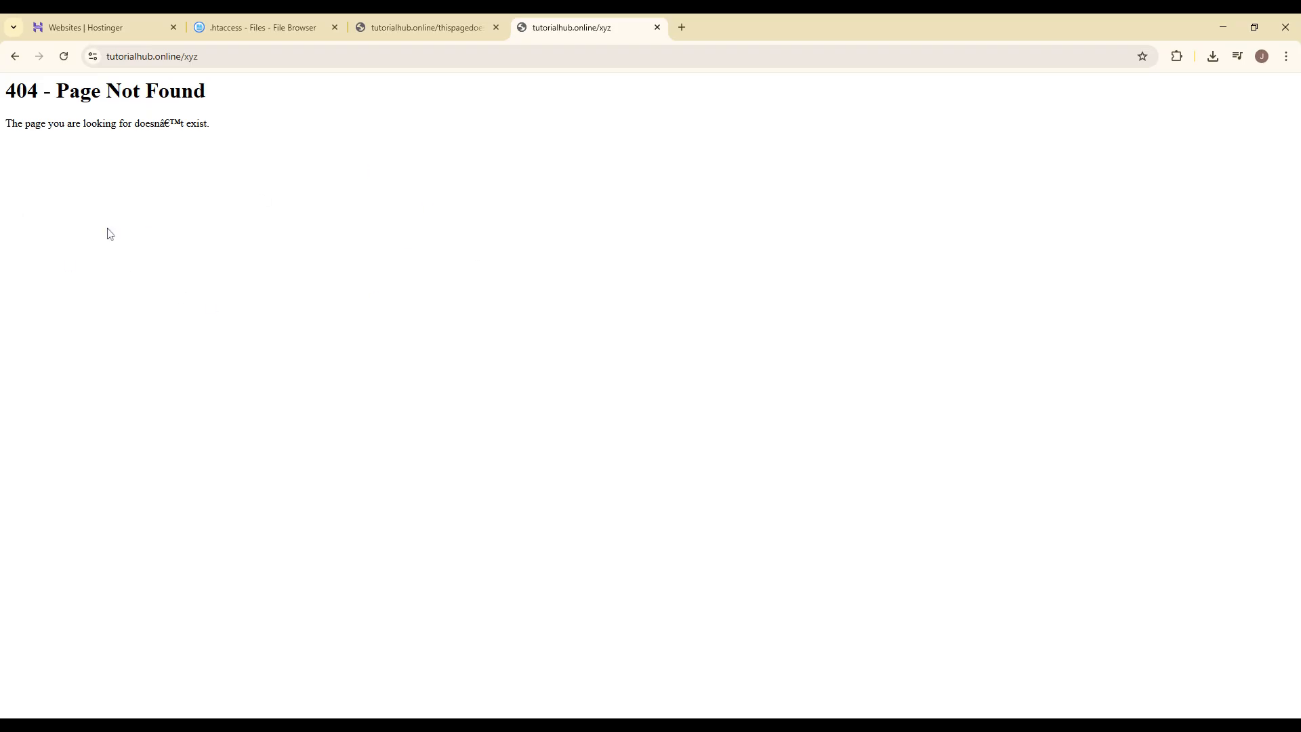
# - Close the .htaccess editor and check the 404.html and 403.html entries in the public_html listing
pyautogui.click(39, 20)
pyautogui.hotkey('ctrl', 'Tab')
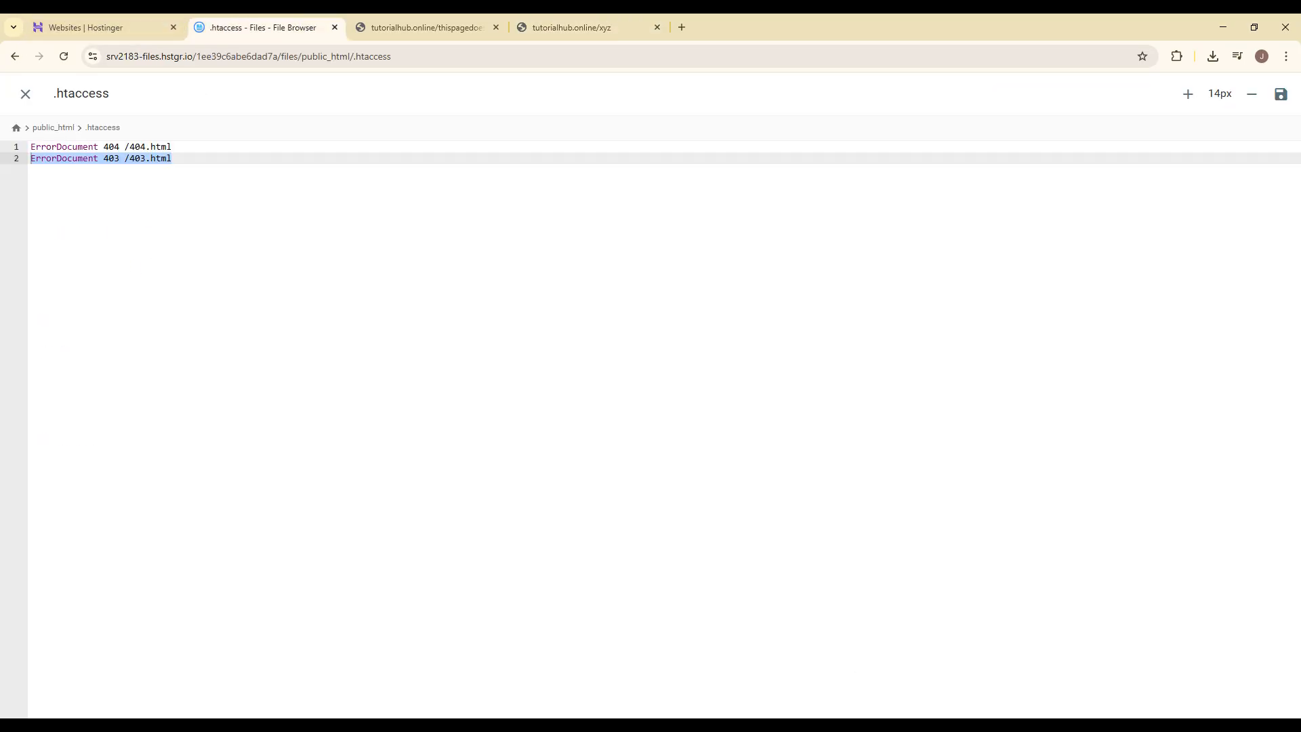
pyautogui.click(25, 94)
pyautogui.click(273, 405)
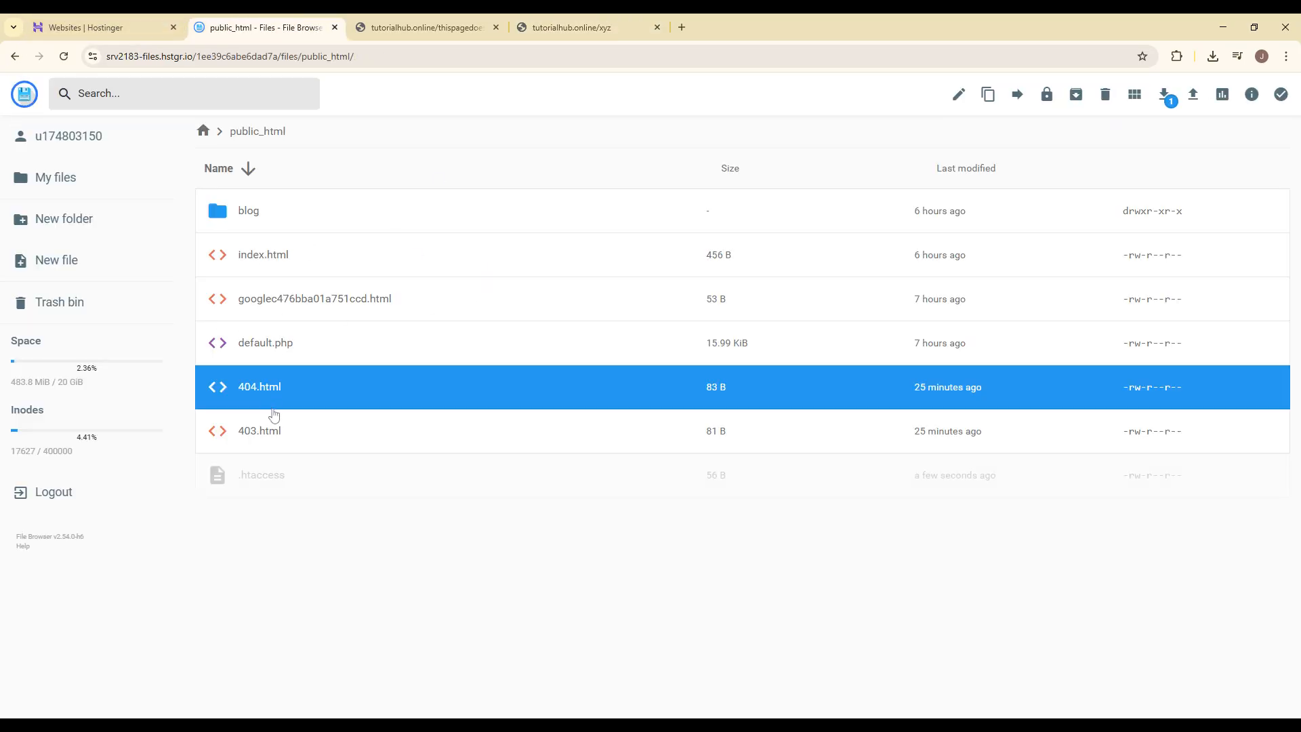
pyautogui.click(391, 434)
# - Switch back to Hostinger hPanel and open its home page
pyautogui.hotkey('ctrl', 'shift', 'Tab')
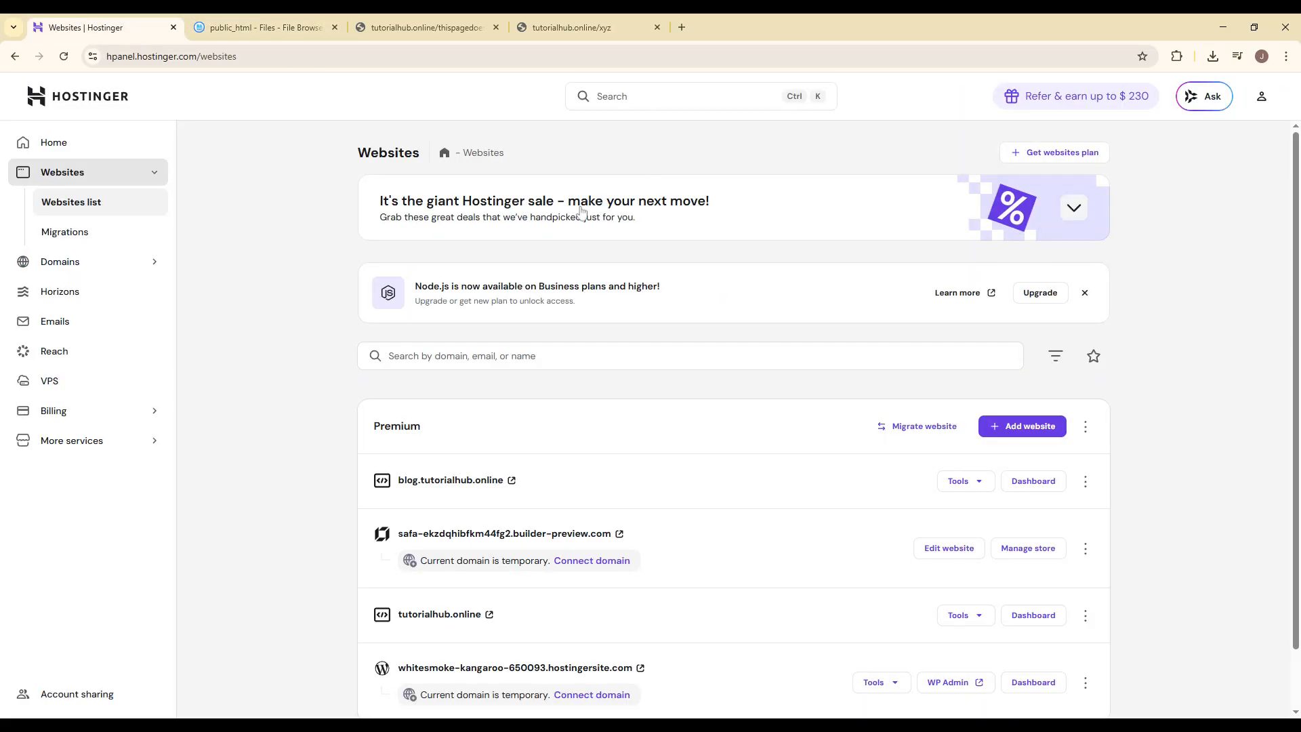
pyautogui.click(112, 109)
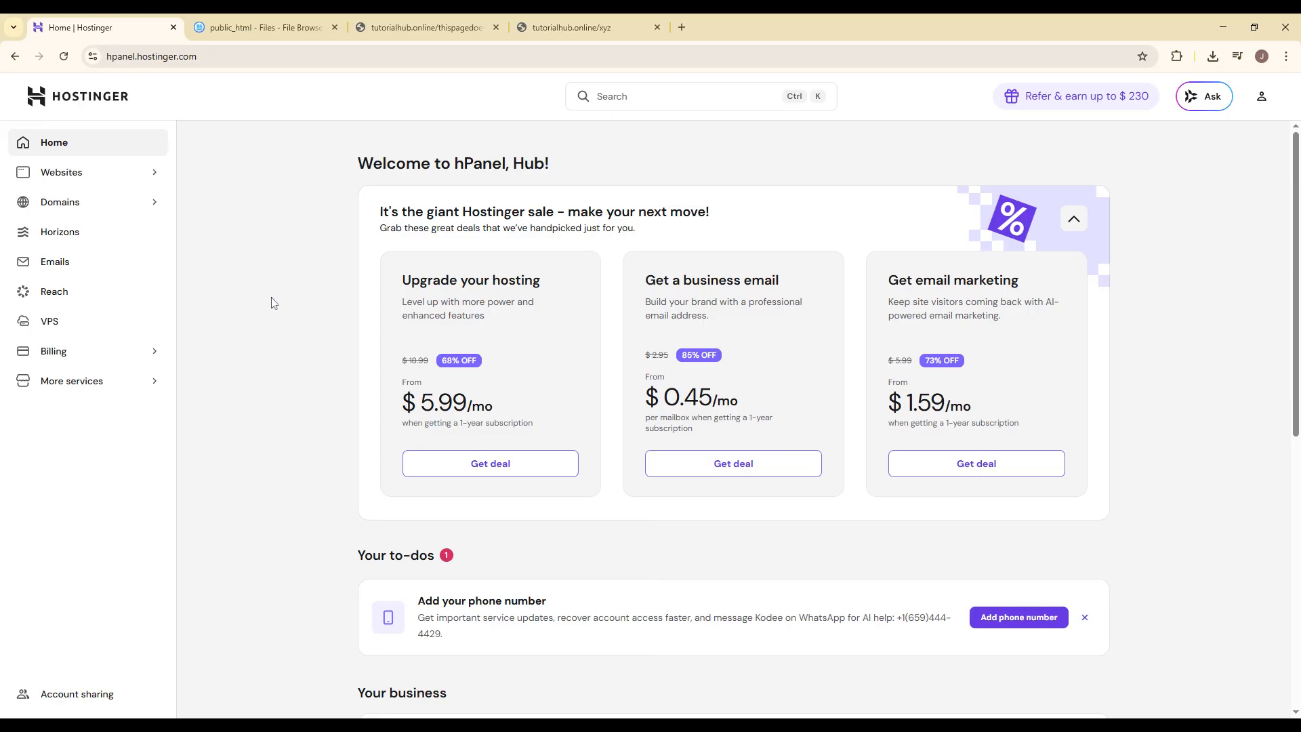